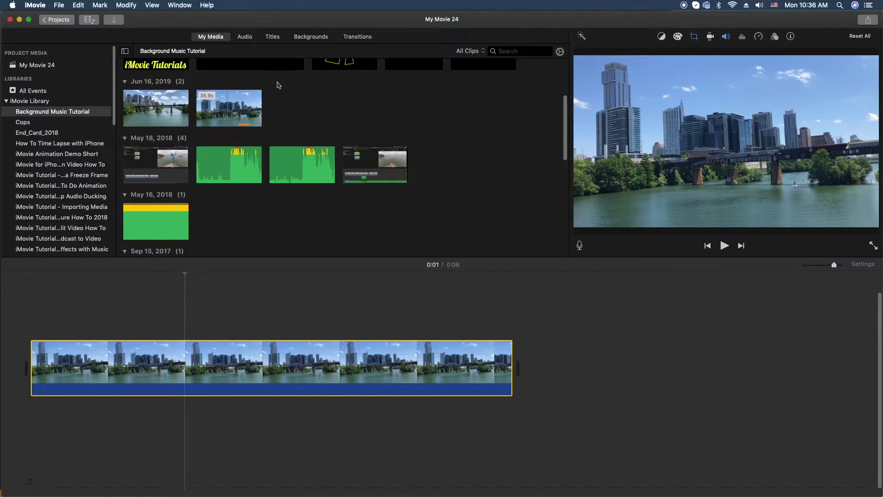
# Step: Add a one-second Centered title reading 5 over the skyline clip
pyautogui.click(273, 36)
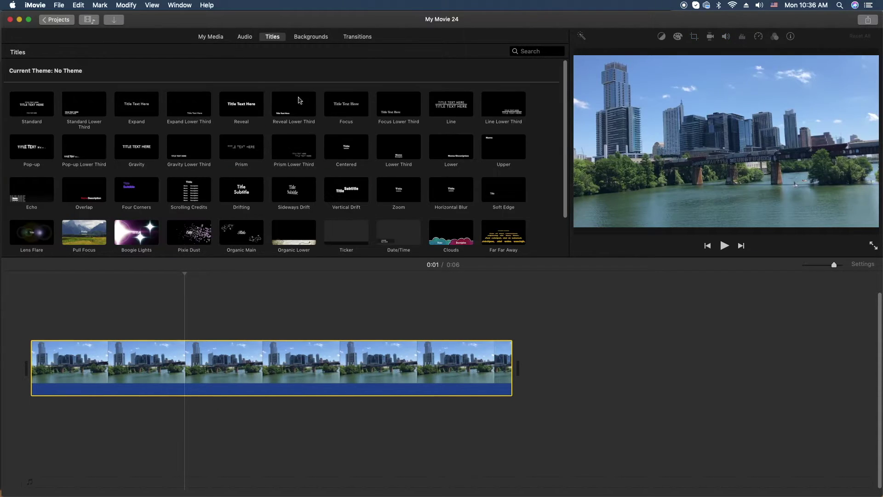
pyautogui.click(346, 146)
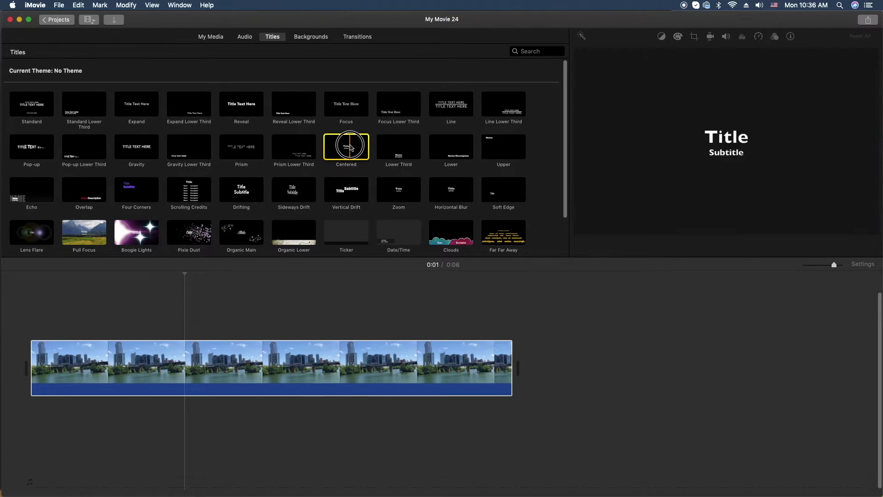
pyautogui.moveTo(346, 147); pyautogui.dragTo(120, 329)
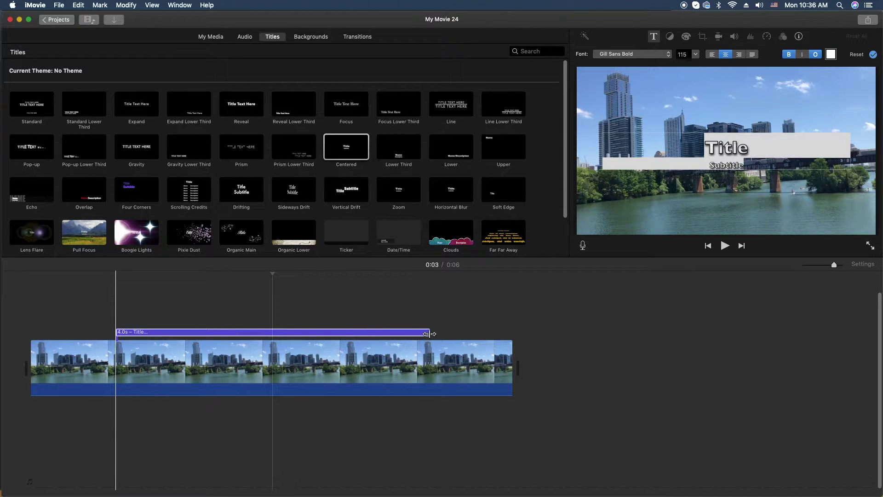
pyautogui.moveTo(429, 334); pyautogui.dragTo(211, 332)
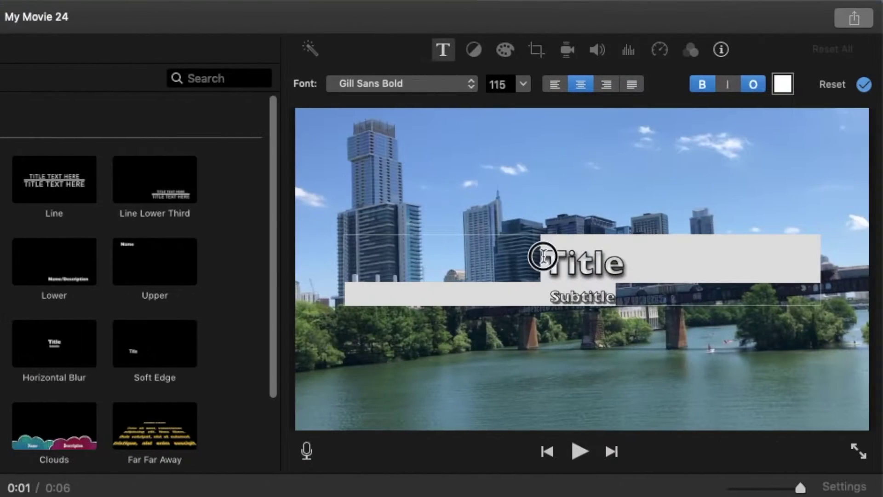
pyautogui.write('5')
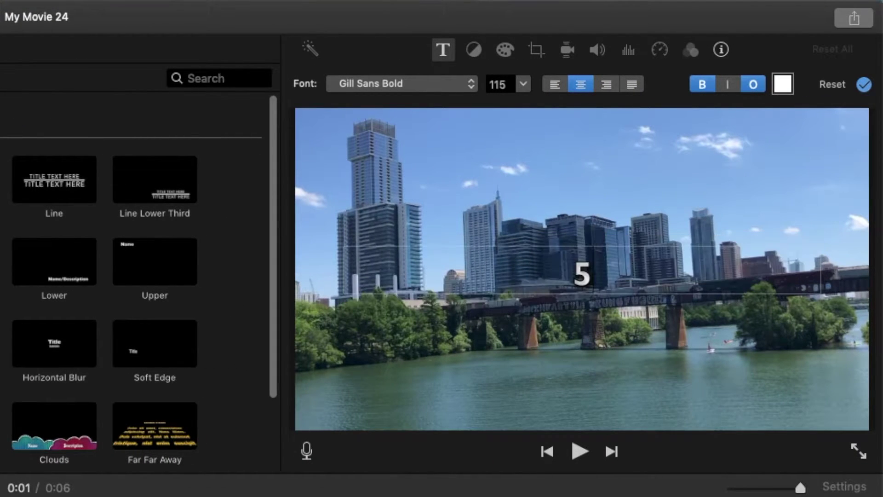
# Step: Turn off the title's outline and set the 5 to font size 600
pyautogui.click(758, 85)
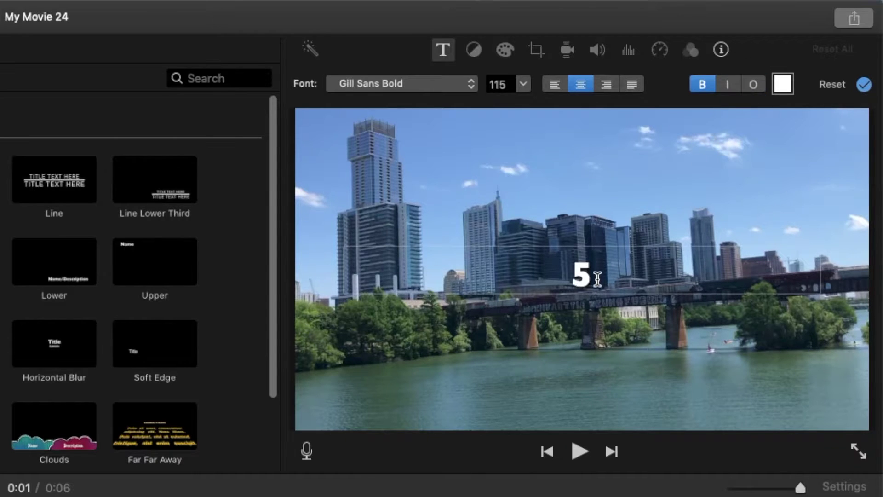
pyautogui.moveTo(595, 276); pyautogui.dragTo(553, 250)
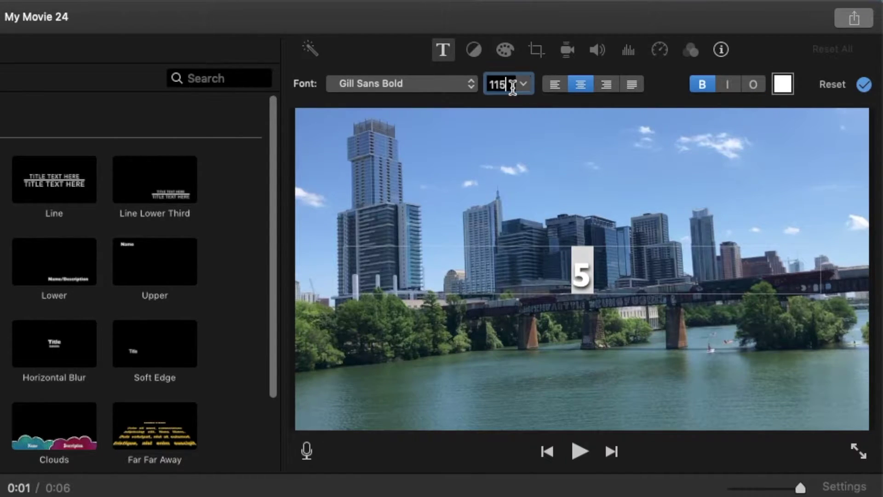
pyautogui.moveTo(508, 84); pyautogui.dragTo(481, 81)
pyautogui.write('600')
pyautogui.press('Return')
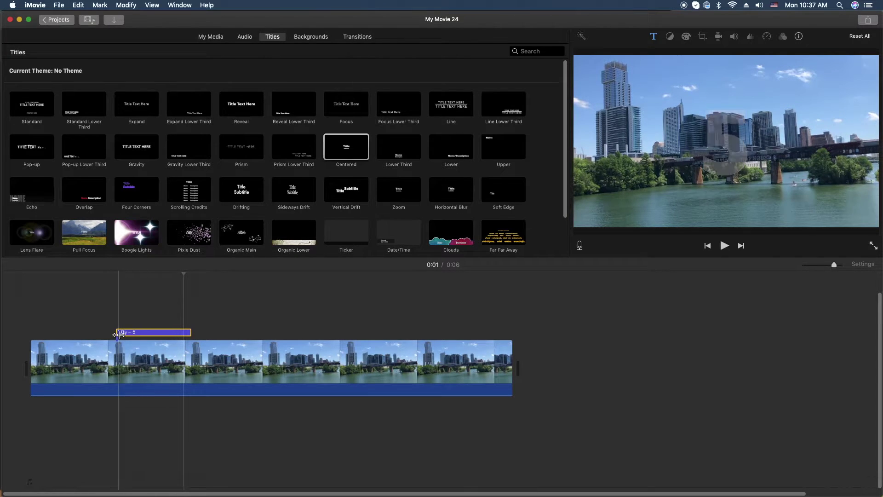
# Step: Copy the 5 title clip and park the playhead at its end
pyautogui.click(166, 334)
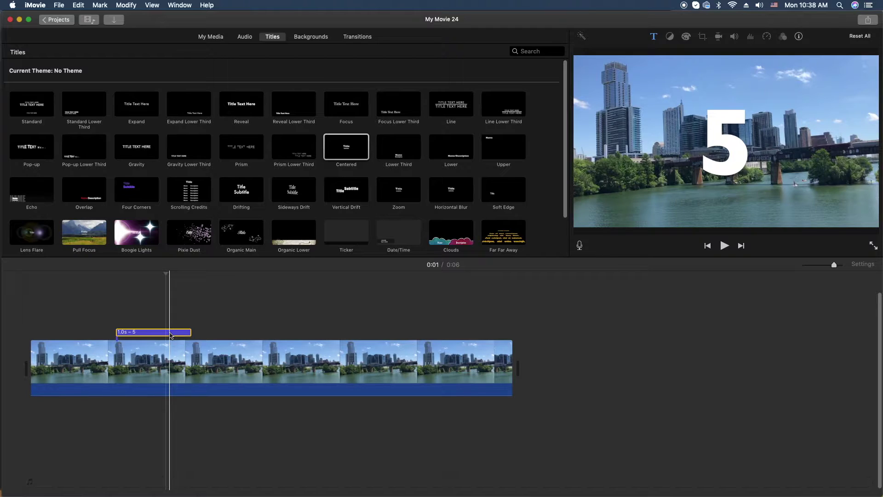
pyautogui.rightClick(172, 333)
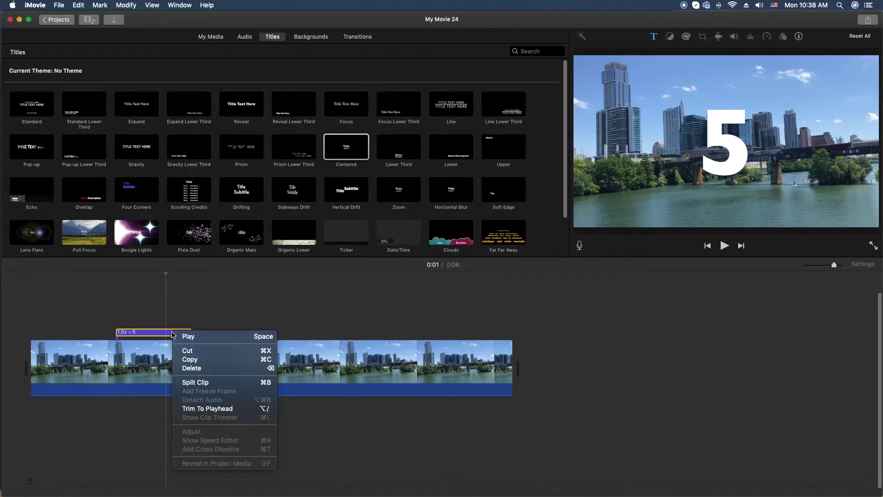
pyautogui.click(241, 307)
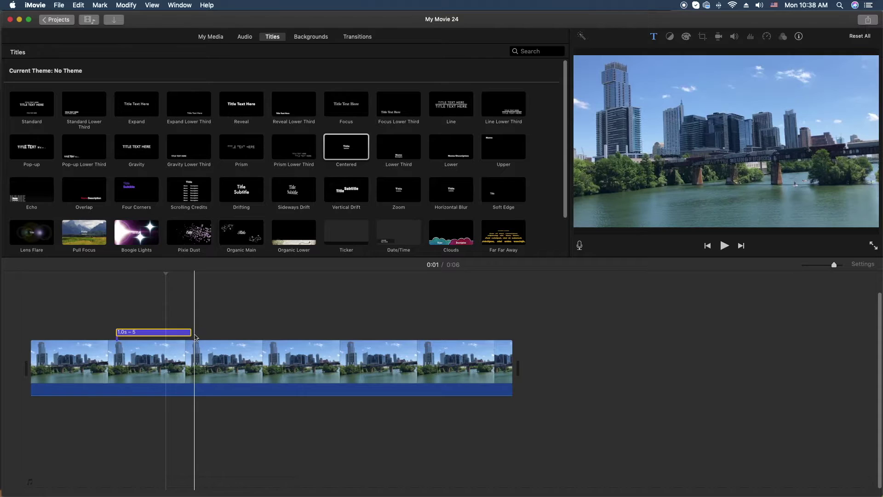
pyautogui.click(193, 337)
pyautogui.click(192, 333)
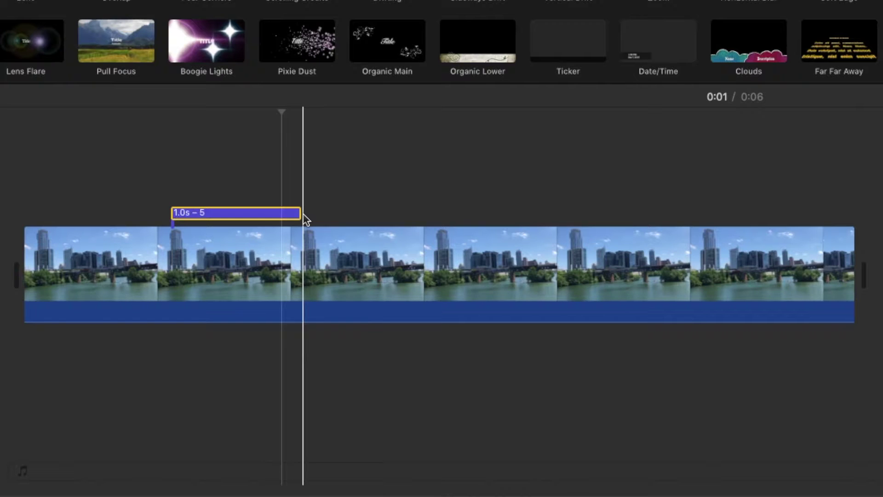
# Step: Paste four copies of the 5 title back to back after the original
pyautogui.press('super+v')
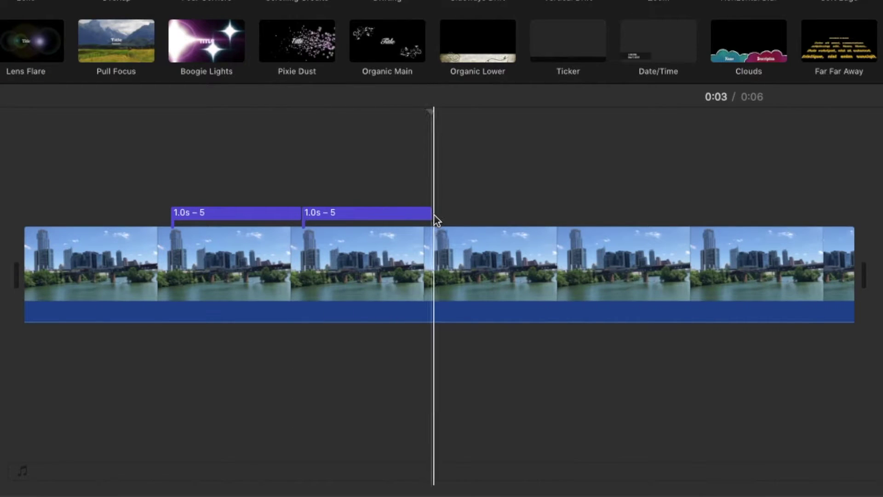
pyautogui.press('super+v')
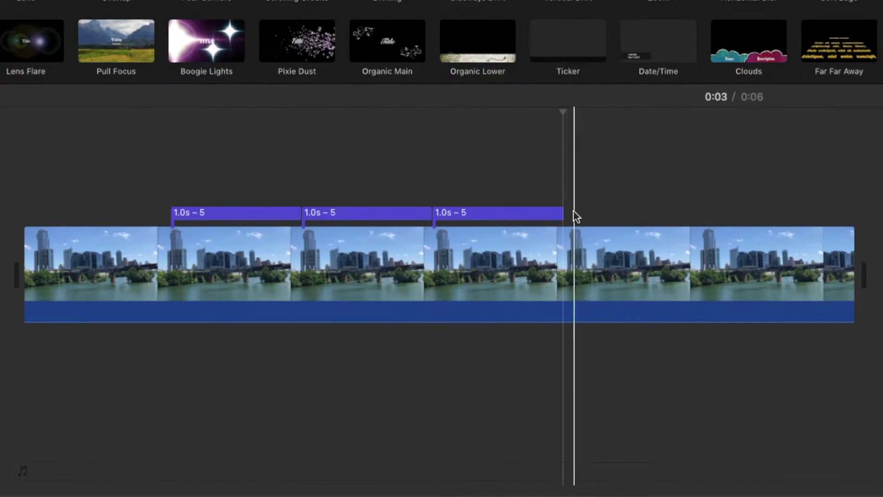
pyautogui.press('super+v')
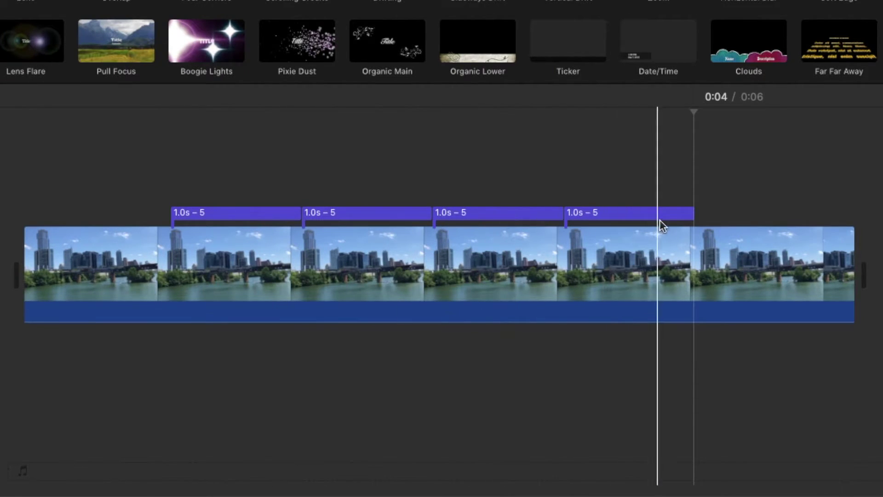
pyautogui.press('super+v')
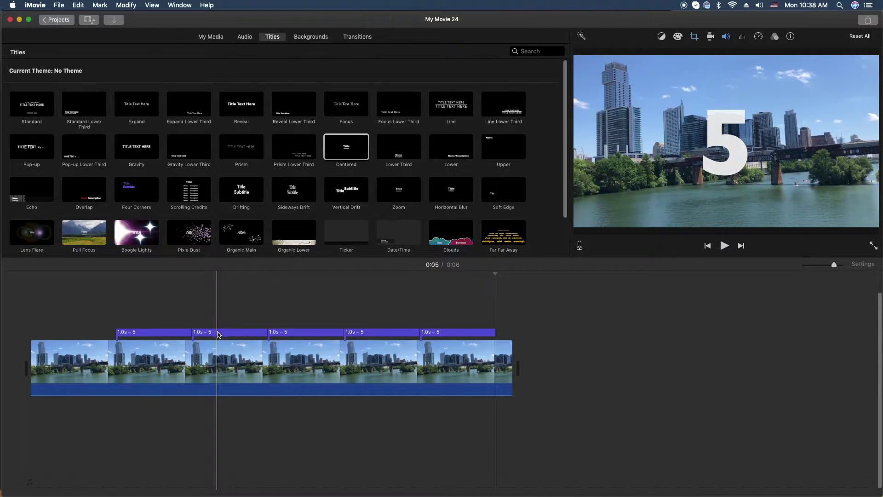
pyautogui.click(218, 333)
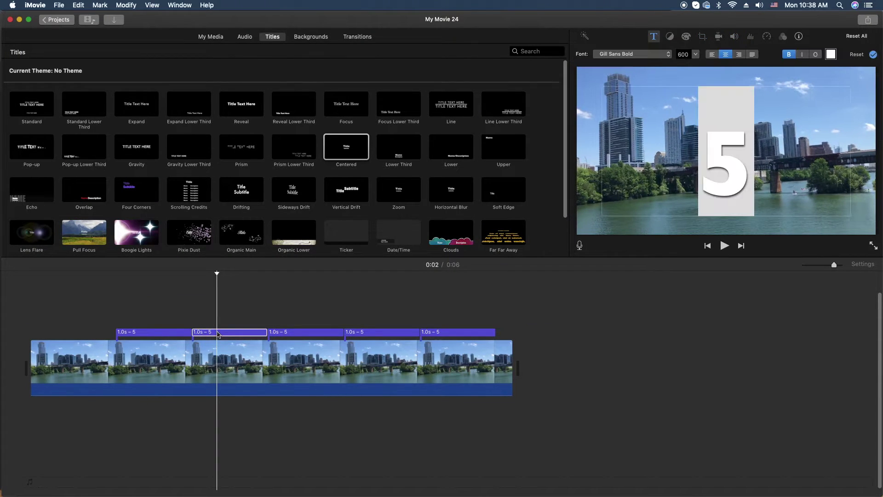
# Step: Change the second, third and fourth titles to read 4, 3 and 2
pyautogui.write('4')
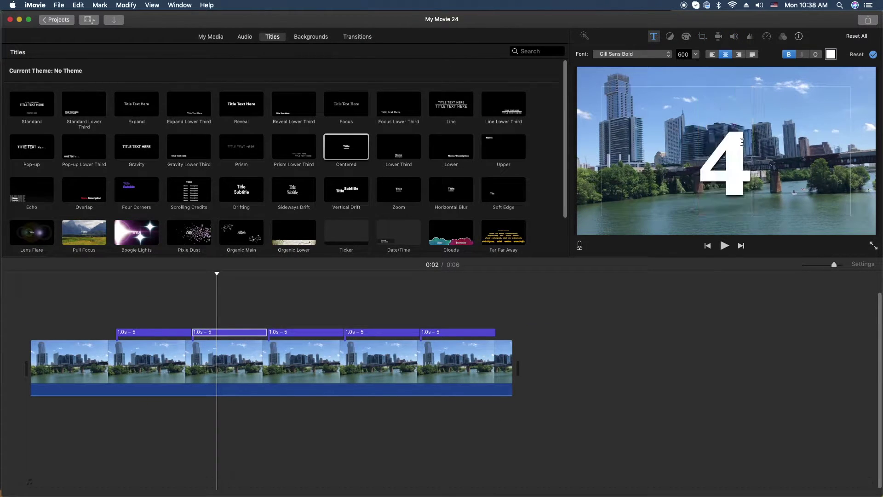
pyautogui.click(314, 336)
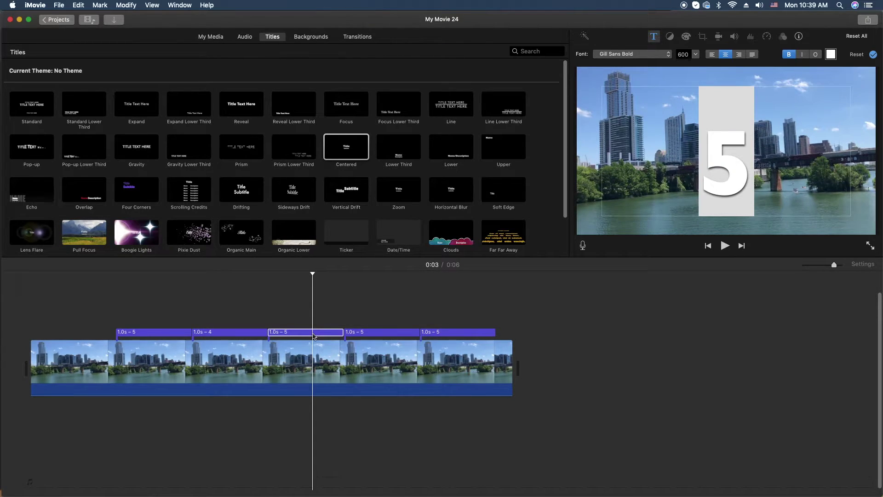
pyautogui.write('3')
pyautogui.click(362, 334)
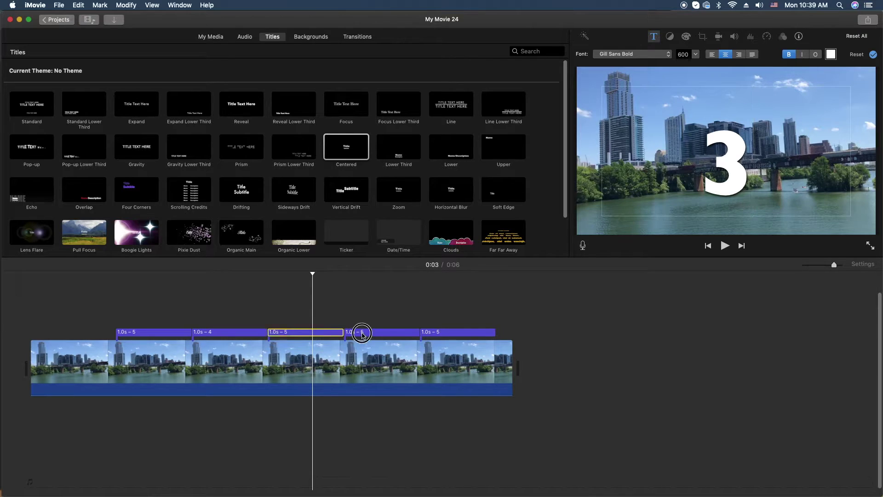
pyautogui.write('2')
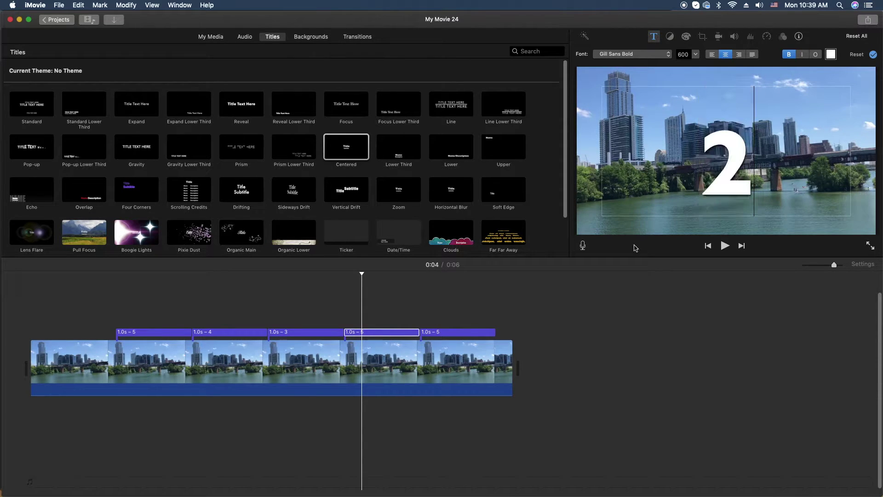
# Step: Replace the fifth title's 5 with 1 and return to the countdown start
pyautogui.click(460, 333)
pyautogui.press('BackSpace')
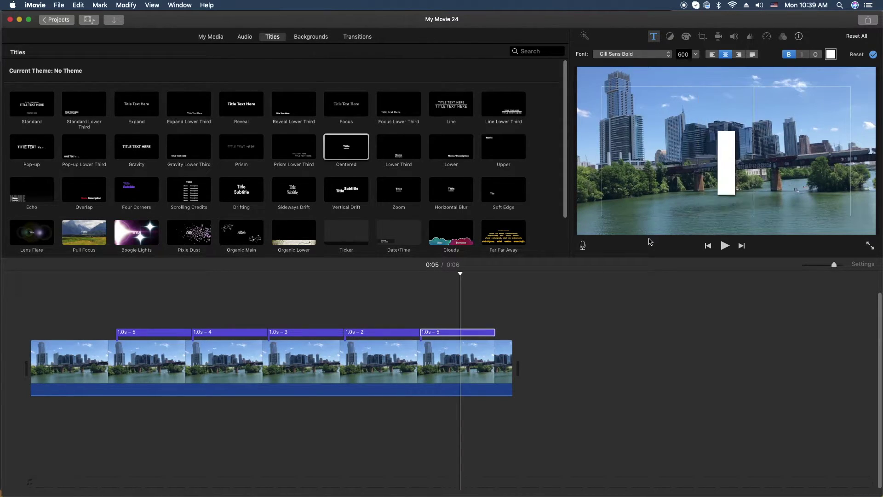
pyautogui.write('1')
pyautogui.click(109, 324)
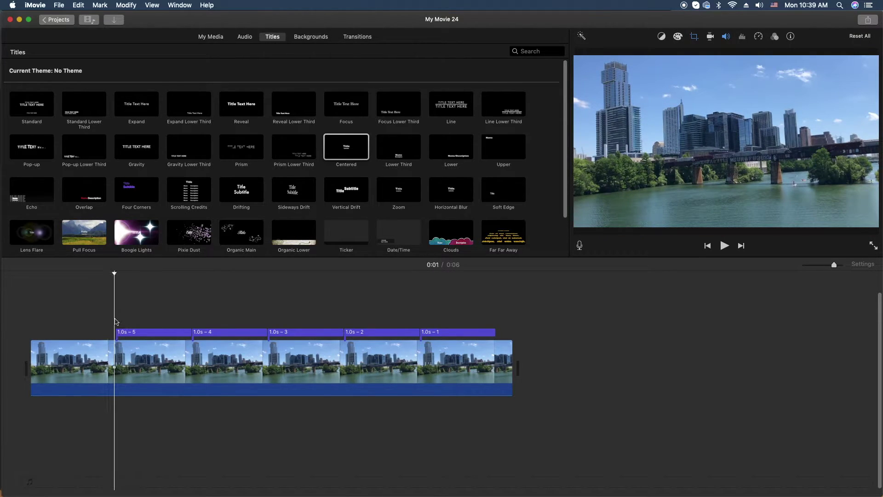
# Step: Play the 5-to-1 countdown, stop it, and return the playhead to the first title
pyautogui.press('space')
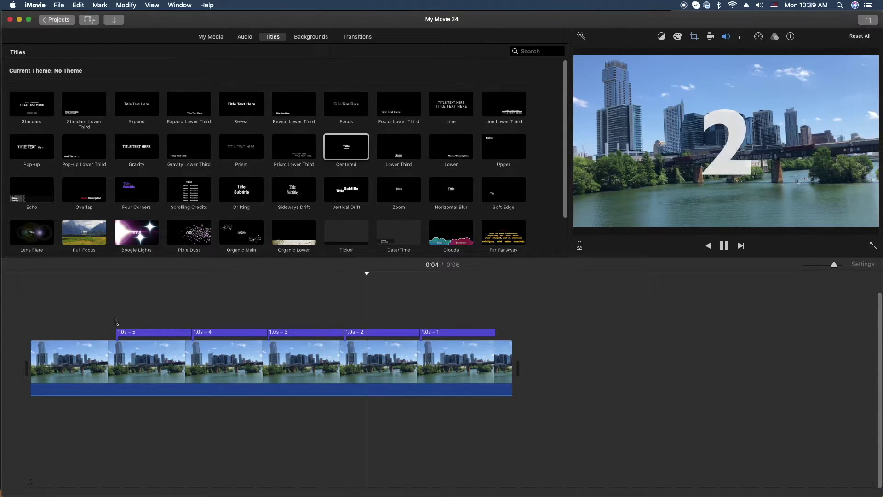
pyautogui.press('space')
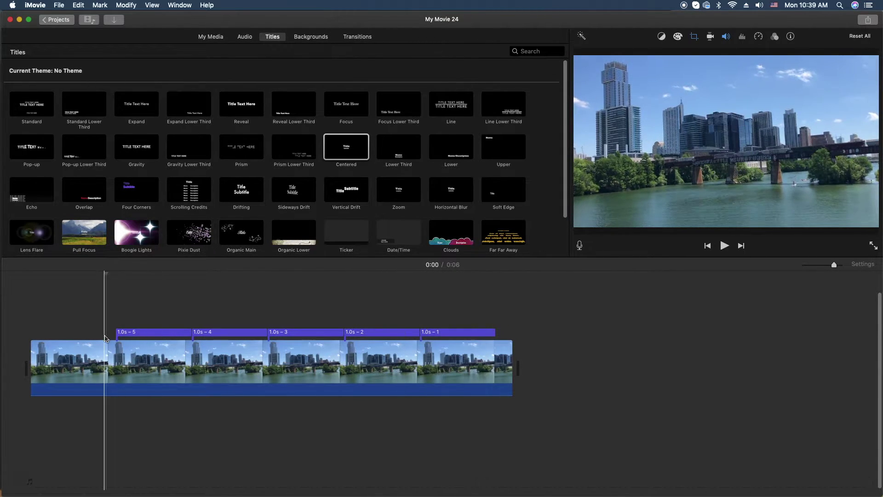
pyautogui.click(115, 321)
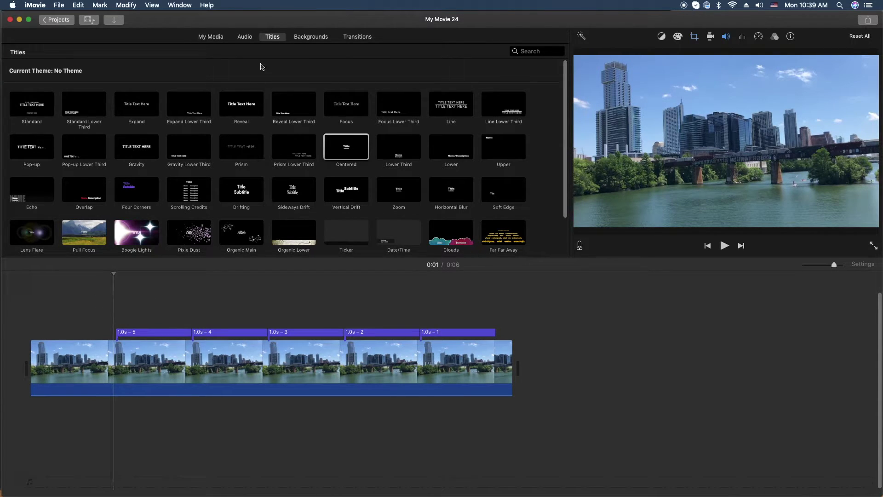
# Step: Search sound effects for 'Time', preview both Time Passing effects, and place the 2.4s one under title 5
pyautogui.click(245, 37)
pyautogui.click(536, 52)
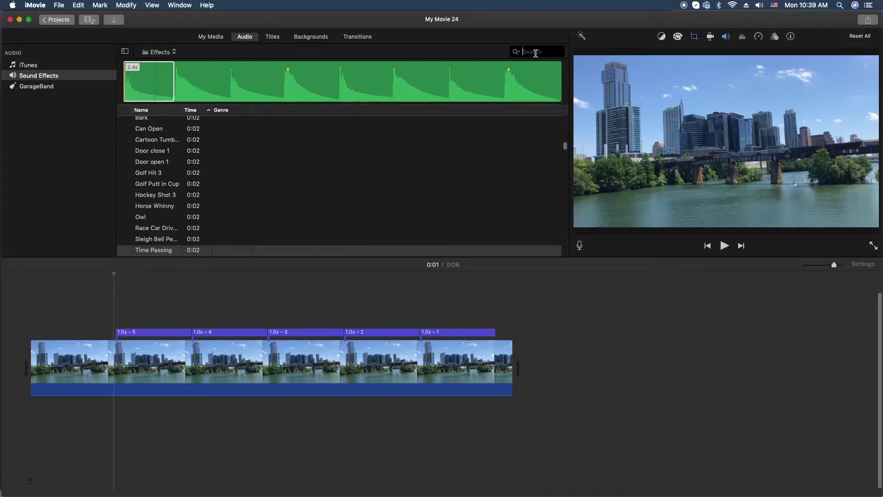
pyautogui.write('Time')
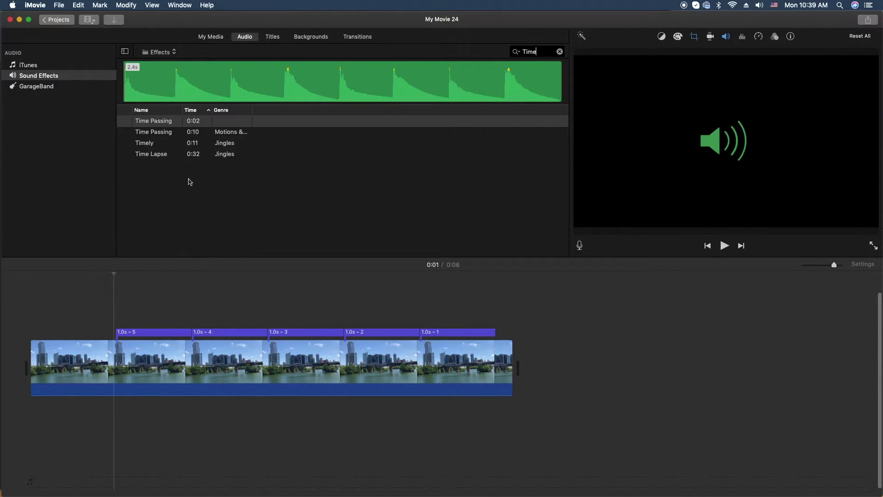
pyautogui.click(124, 122)
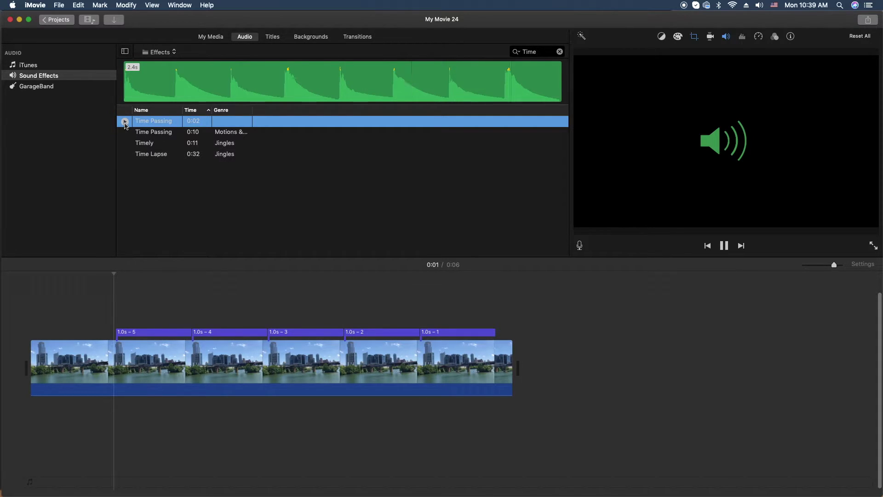
pyautogui.click(125, 132)
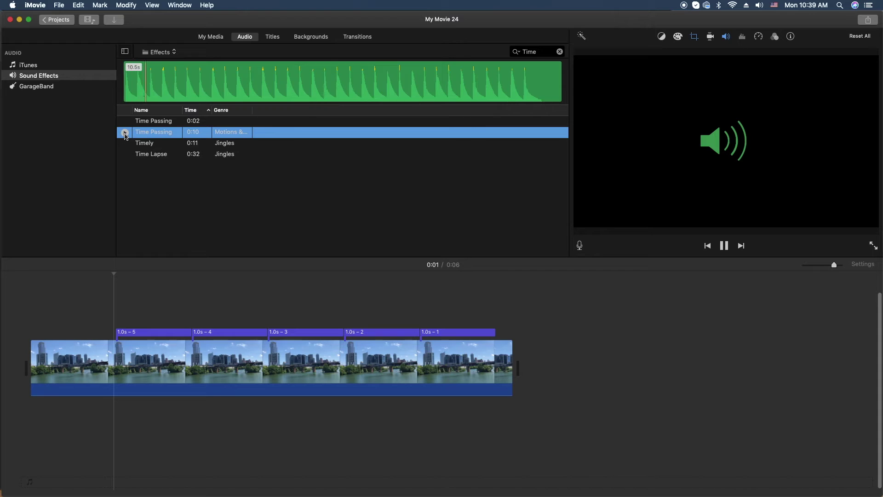
pyautogui.click(124, 121)
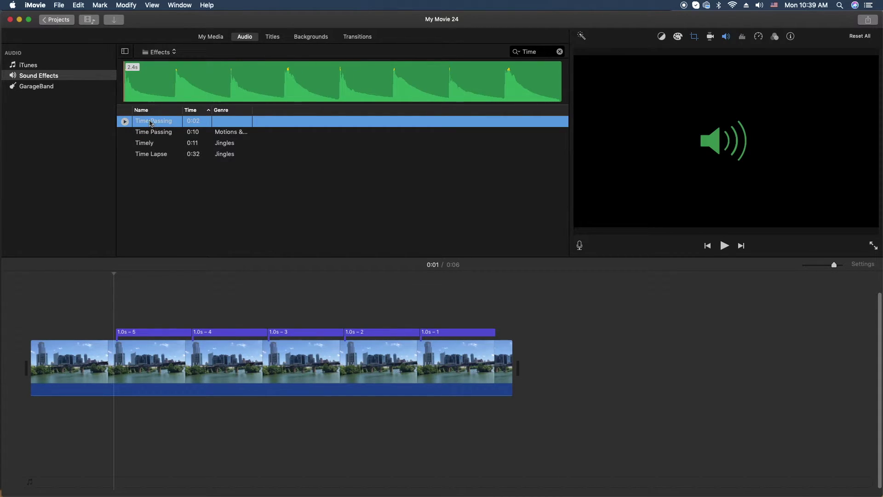
pyautogui.moveTo(151, 123); pyautogui.dragTo(116, 423)
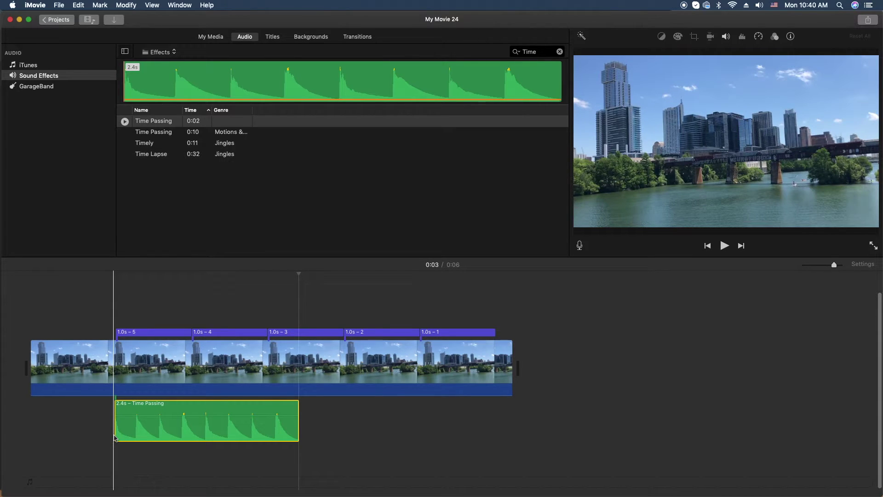
# Step: Play the project to hear the Time Passing tick under the countdown, then stop
pyautogui.press('space')
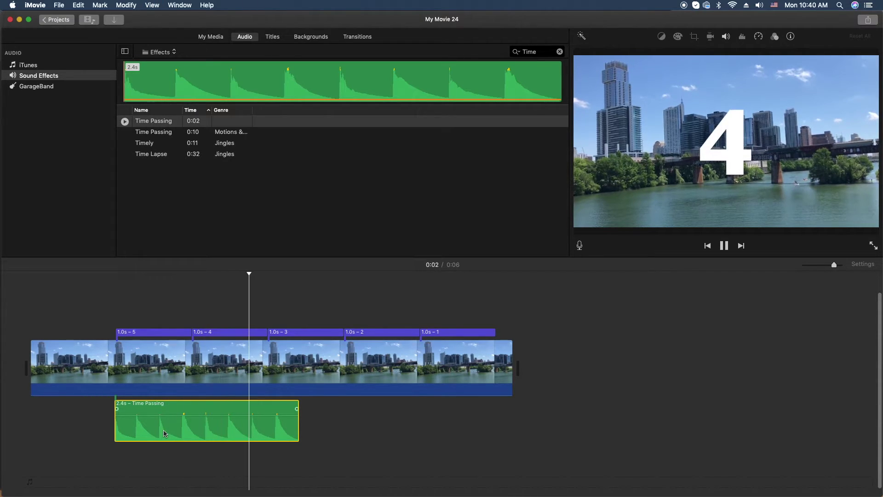
pyautogui.press('space')
pyautogui.press('space')
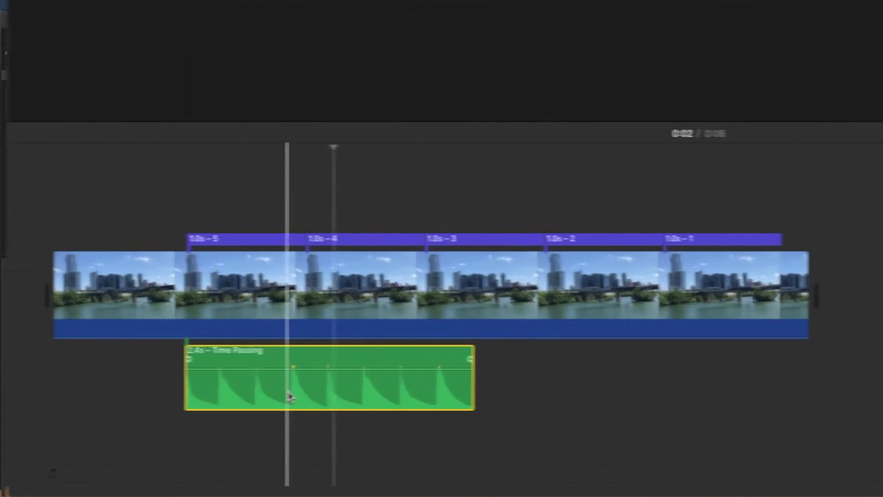
pyautogui.press('space')
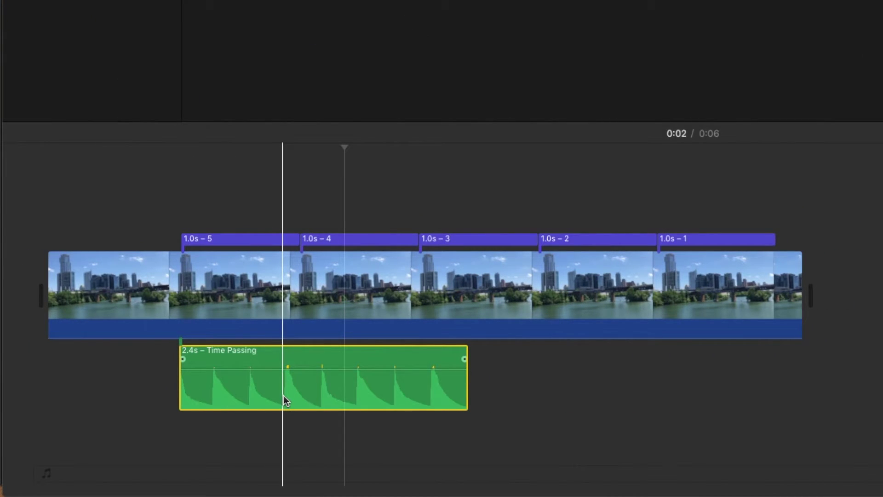
# Step: Split the Time Passing sound at 0:01, then split the 1.5s piece into 0.3s and 1.2s
pyautogui.click(283, 396)
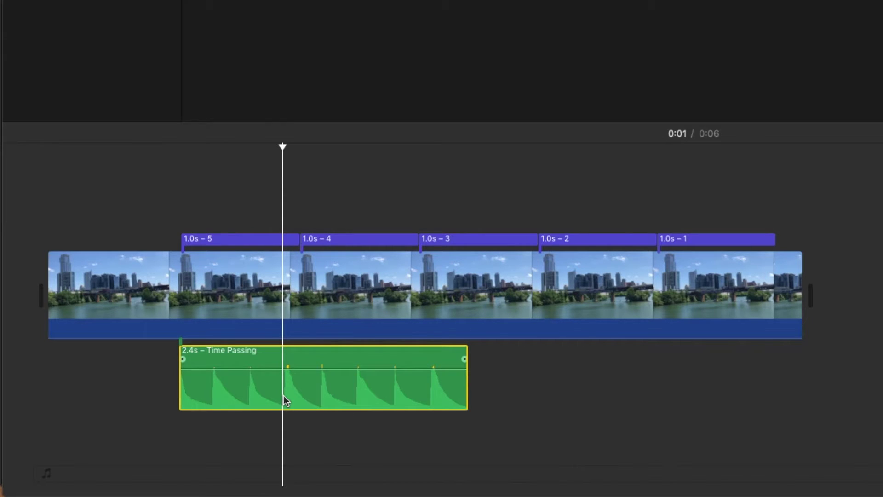
pyautogui.rightClick(284, 396)
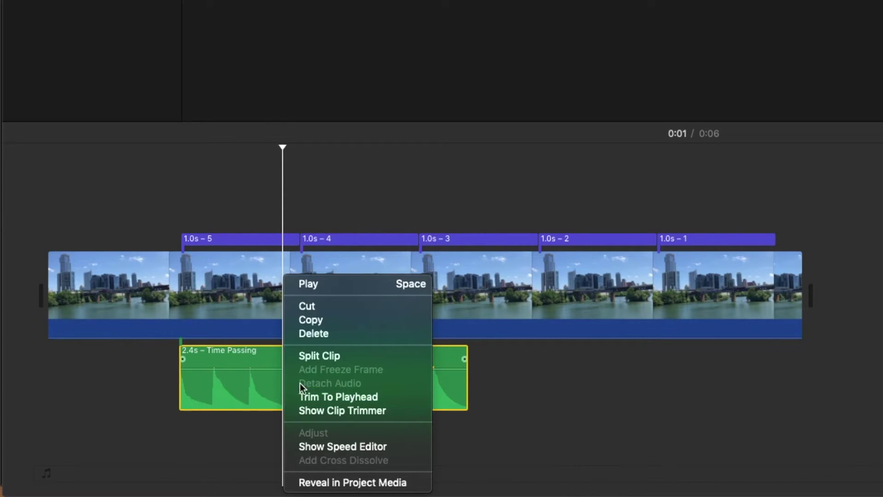
pyautogui.click(321, 356)
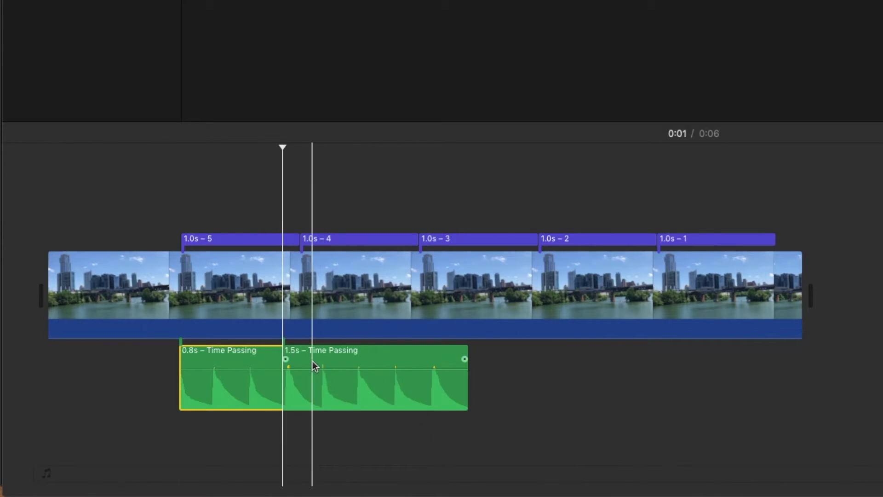
pyautogui.click(319, 385)
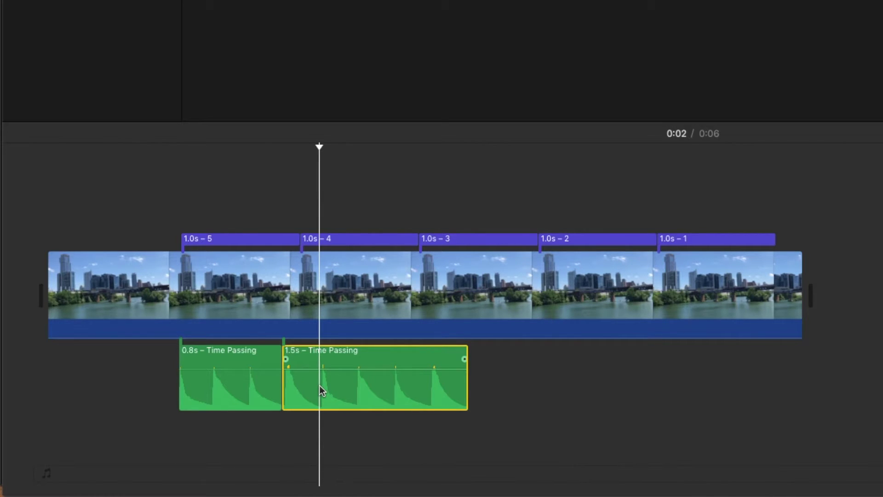
pyautogui.rightClick(319, 385)
pyautogui.click(362, 357)
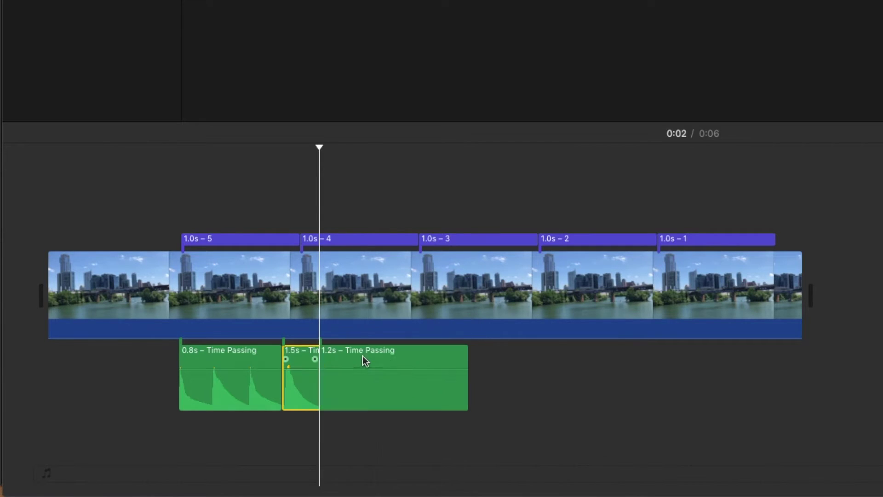
# Step: Delete the leftover 1.2s and 0.8s sound pieces
pyautogui.click(367, 362)
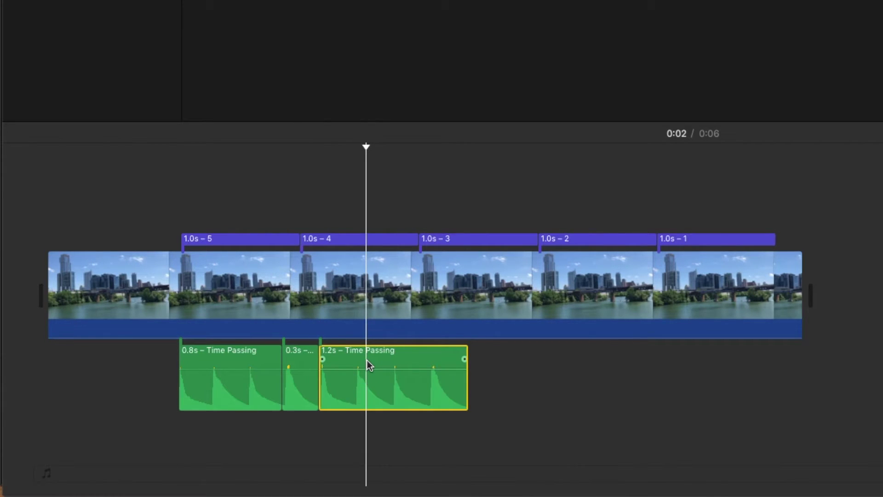
pyautogui.press('Delete')
pyautogui.click(248, 364)
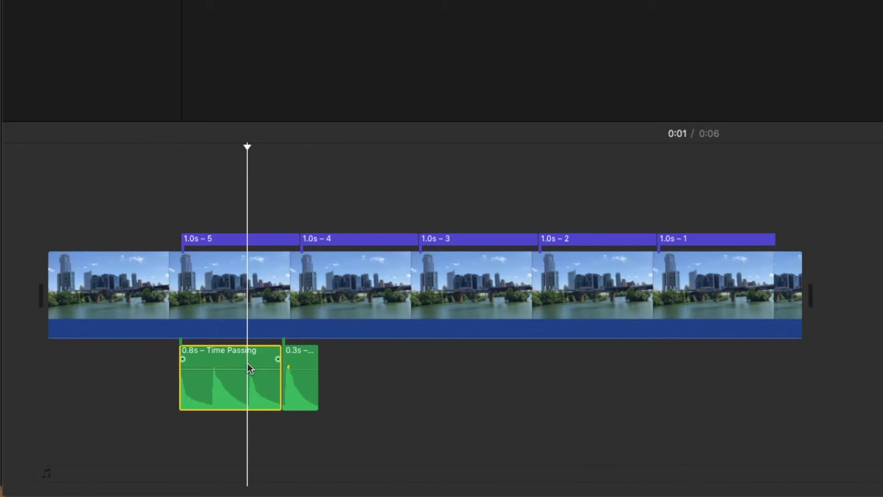
pyautogui.press('Delete')
# Step: Line up the 0.3s tick with the start of title 5
pyautogui.moveTo(299, 366); pyautogui.dragTo(211, 362)
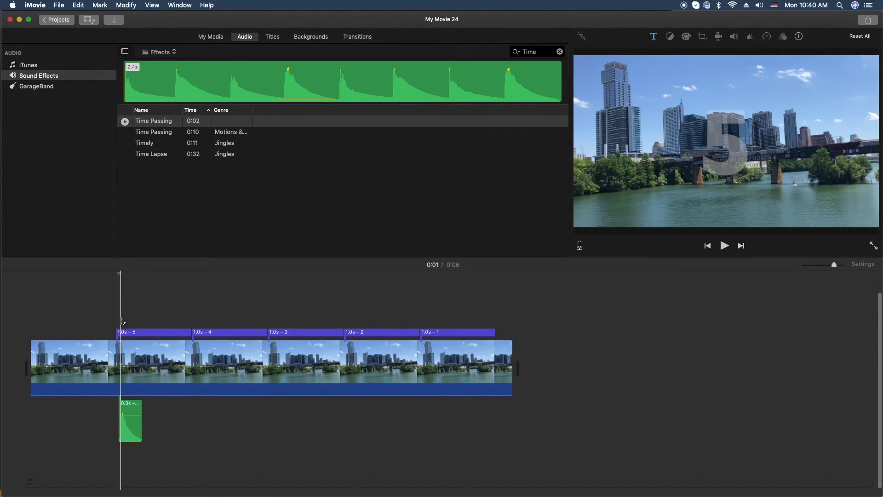
pyautogui.click(123, 322)
pyautogui.moveTo(125, 410); pyautogui.dragTo(130, 412)
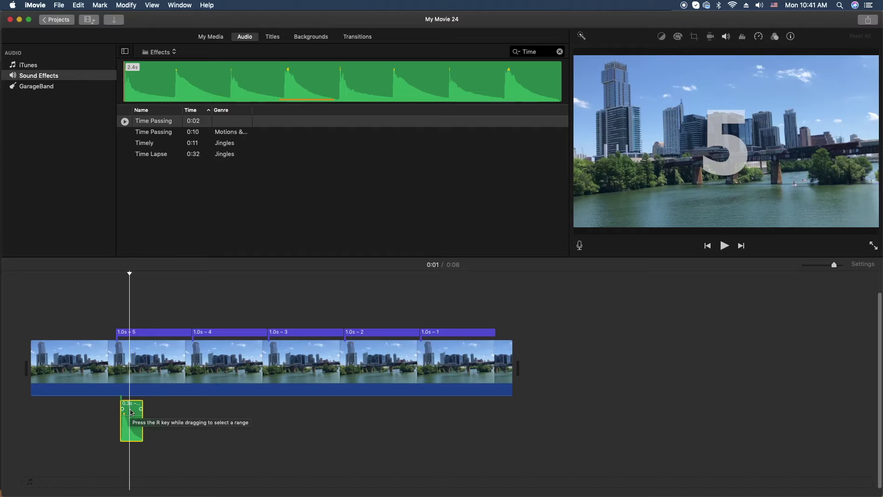
# Step: Copy the tick and paste it under the starts of titles 4, 3, 2 and 1
pyautogui.rightClick(131, 412)
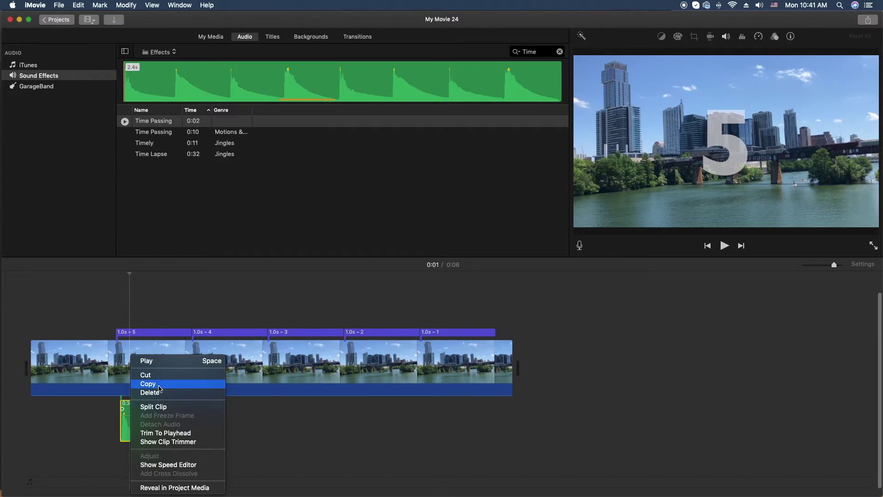
pyautogui.click(251, 419)
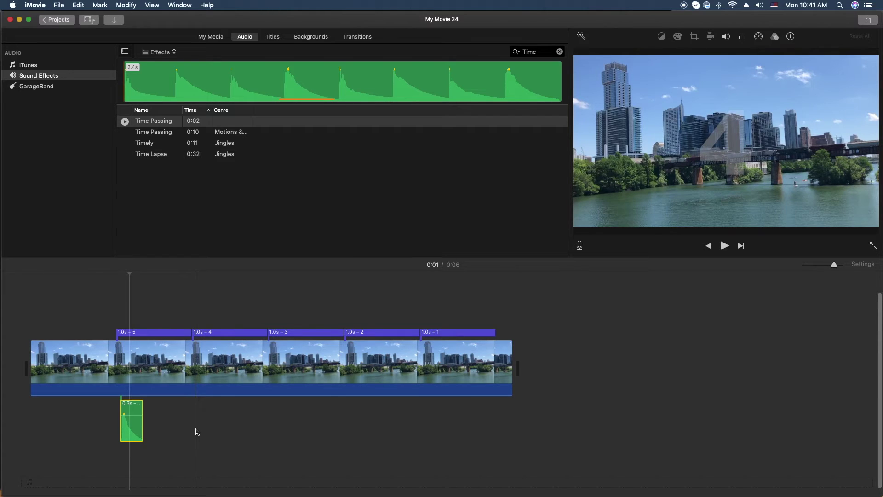
pyautogui.press('super+v')
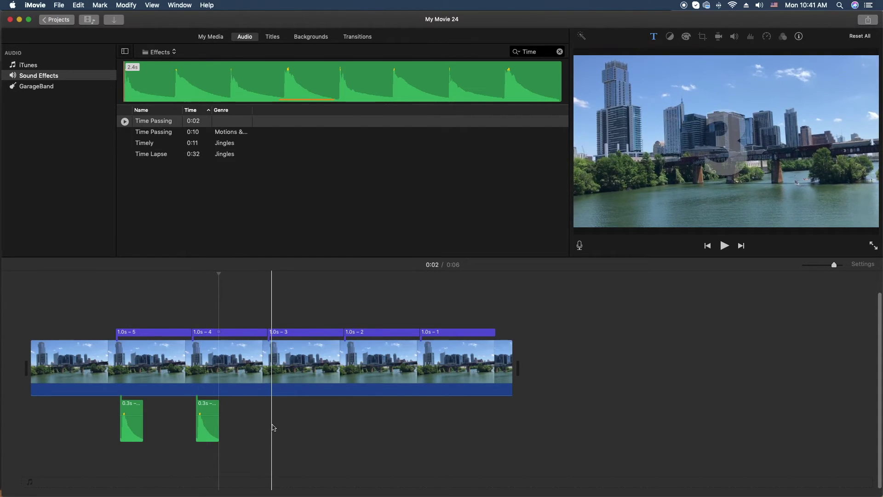
pyautogui.press('super+v')
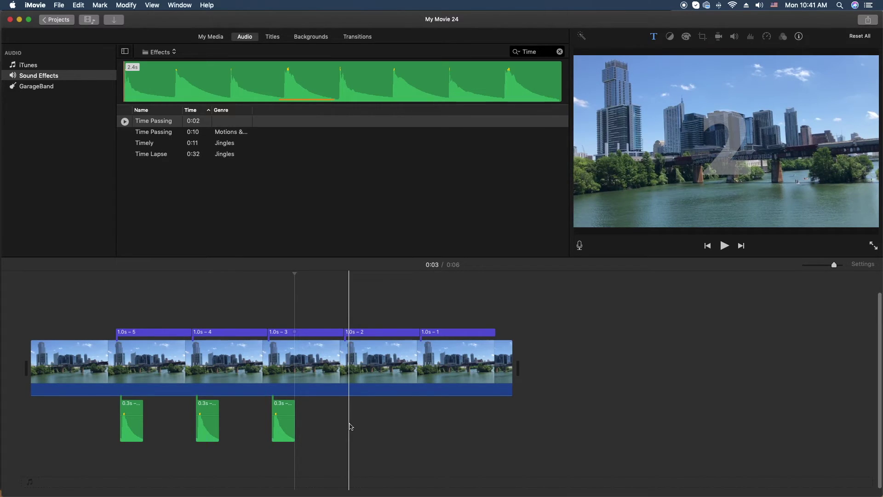
pyautogui.press('q')
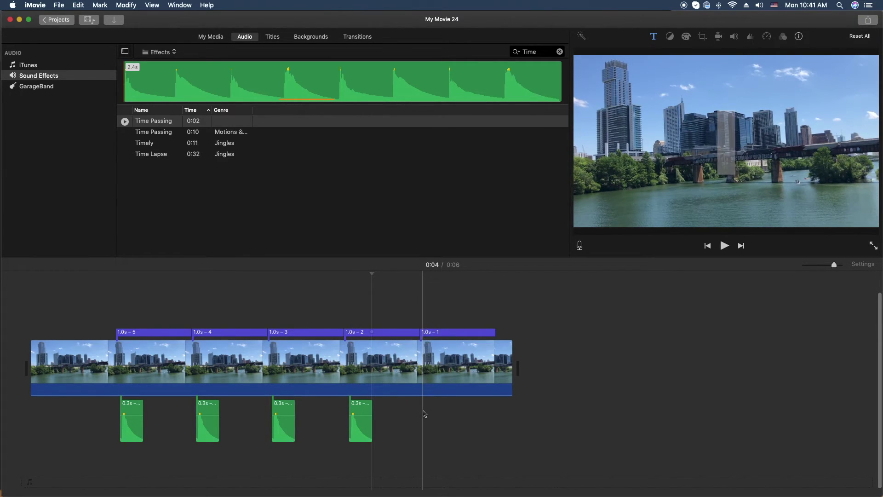
pyautogui.press('q')
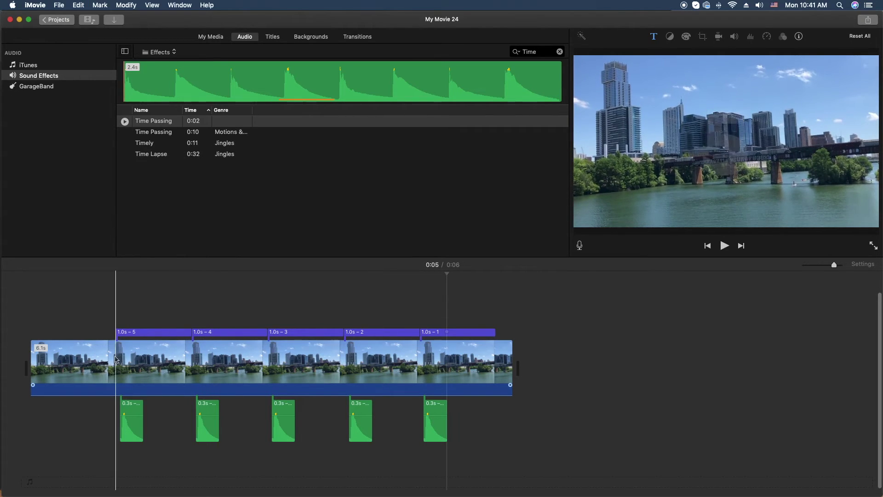
pyautogui.click(117, 406)
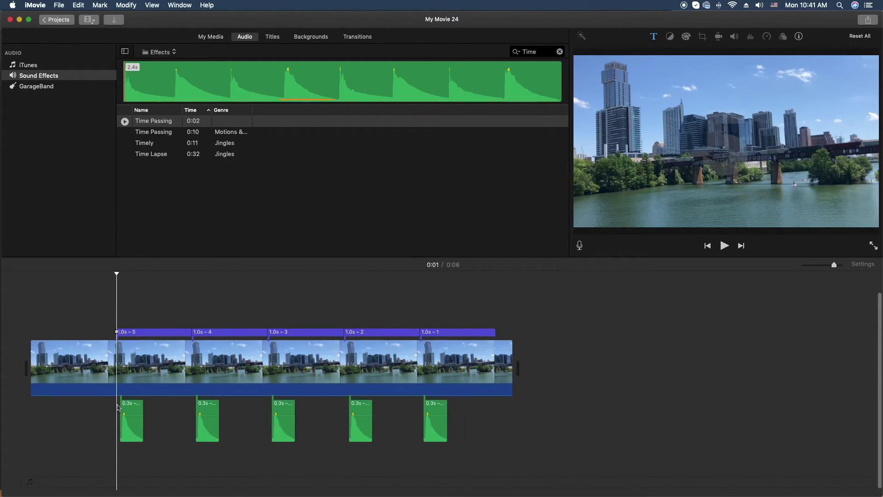
pyautogui.press('space')
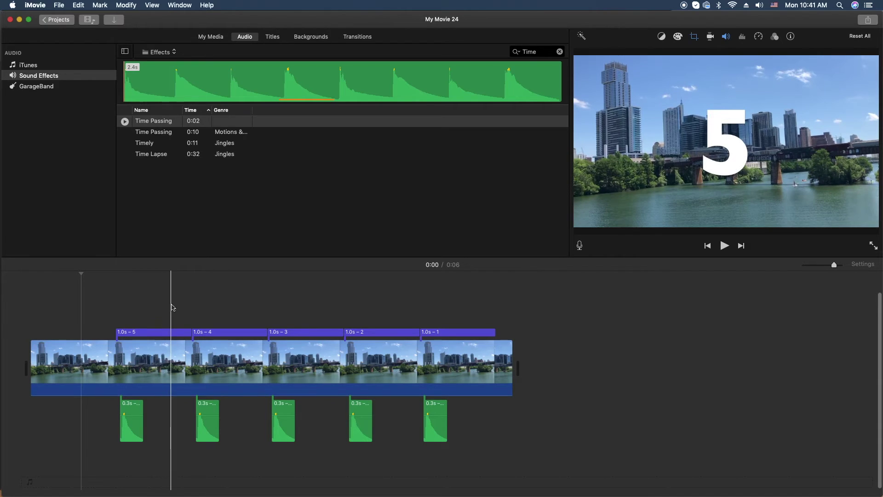
pyautogui.click(526, 332)
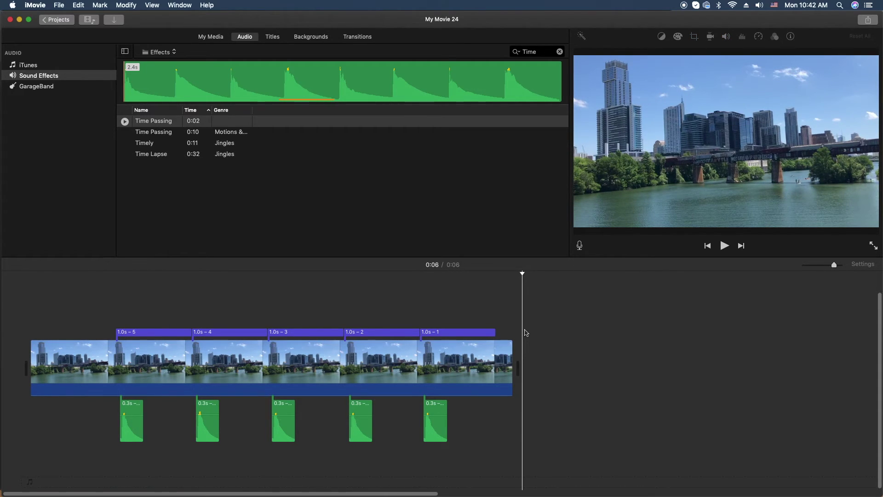